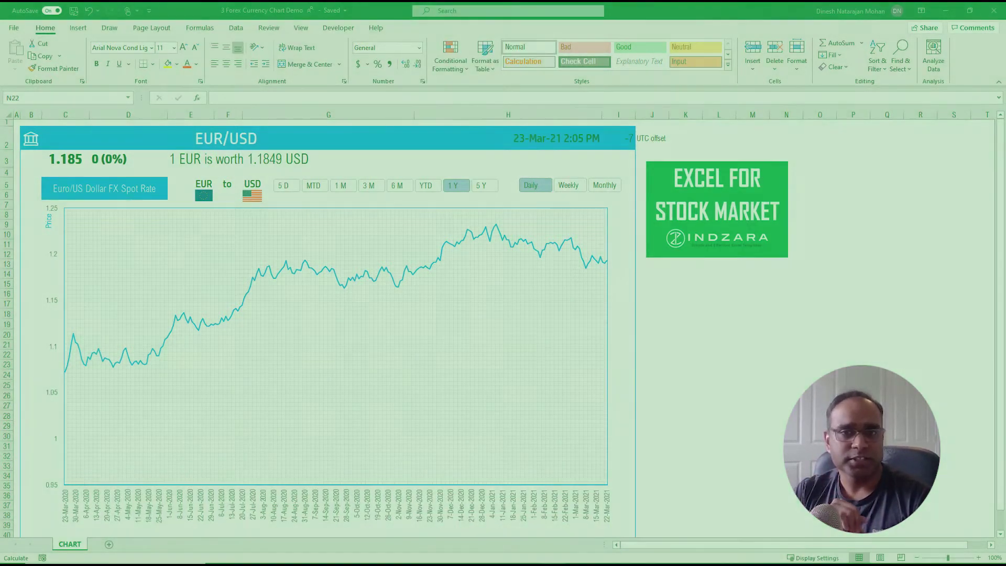
Step: Replace EUR/USD in the title cell with USDEUR so the dashboard quotes US Dollar/Euro at 0.844
mouse_move(454, 247)
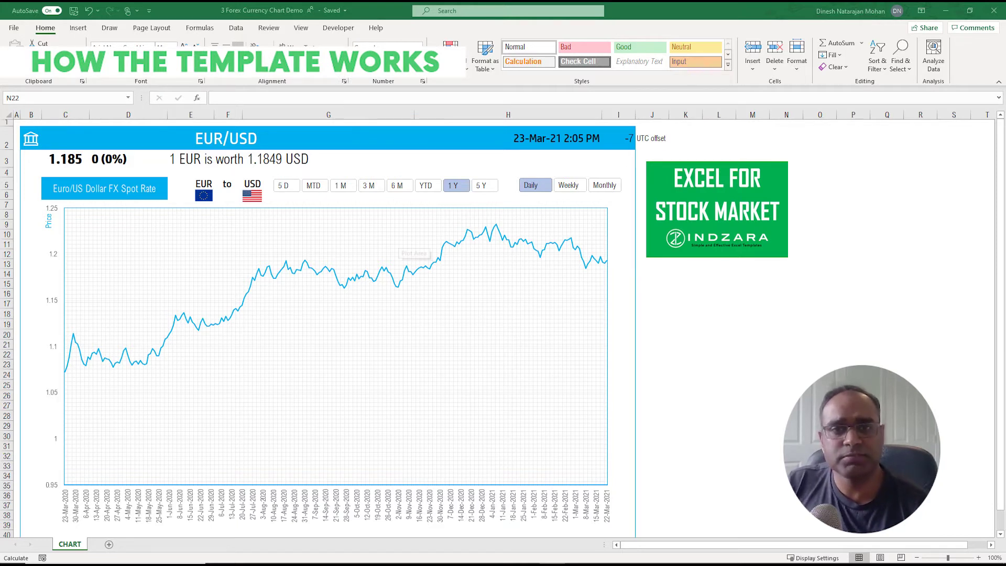
left_click(225, 138)
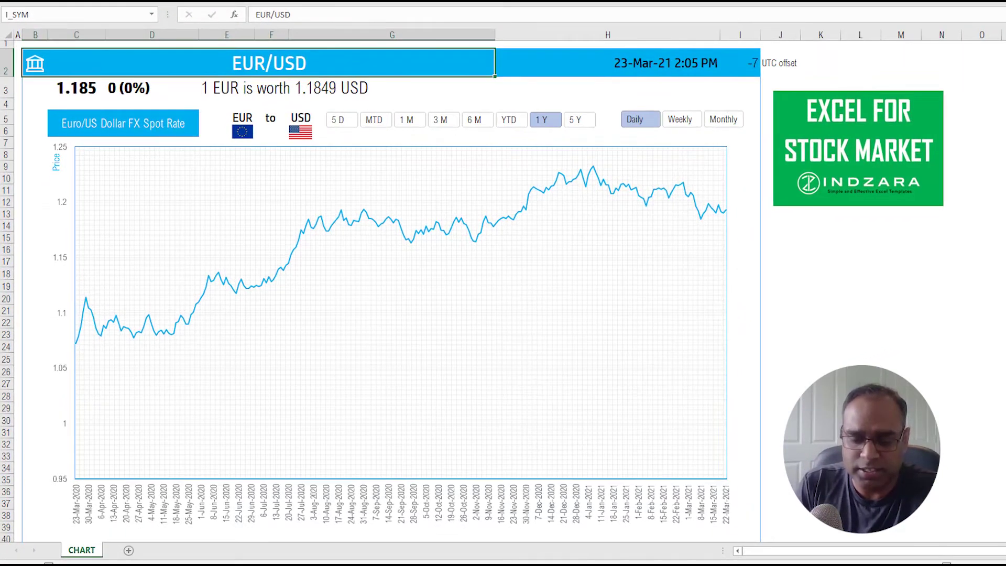
type("USDEUR")
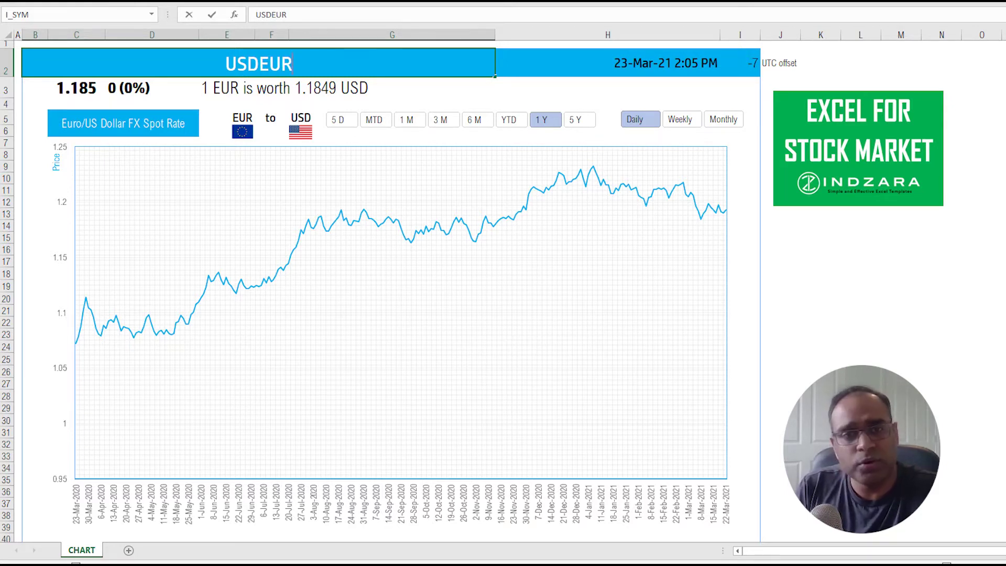
key("Return")
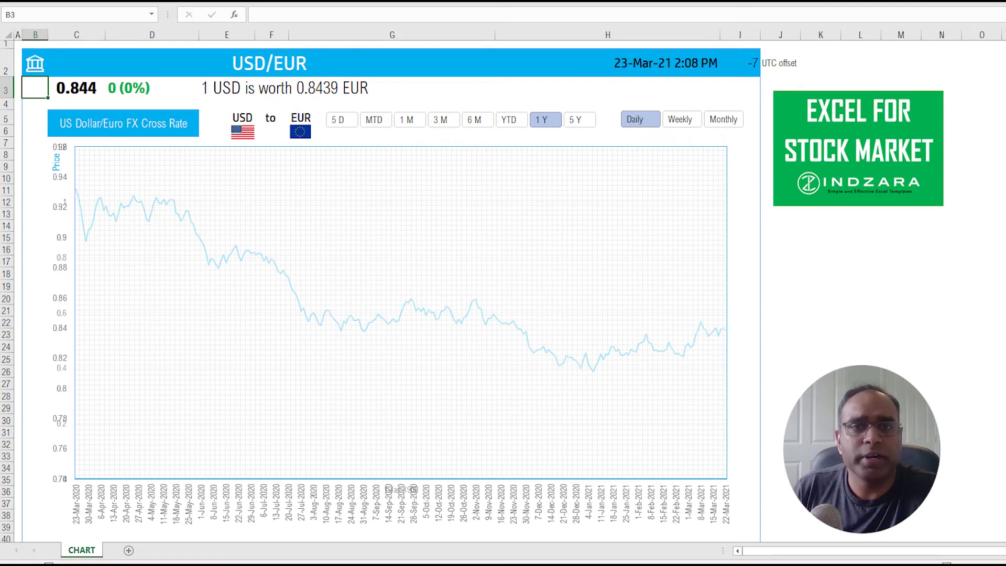
left_click(157, 66)
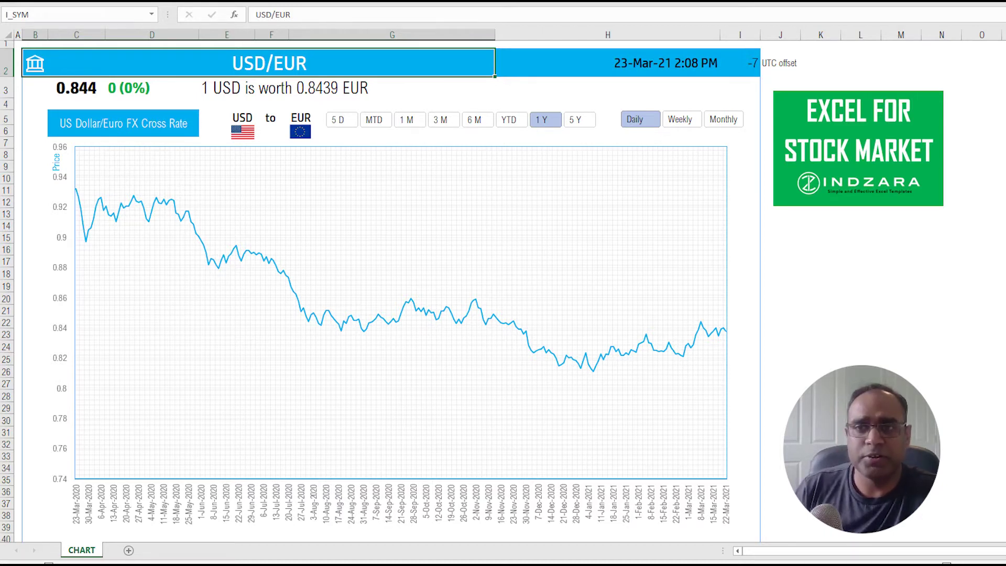
left_click(608, 63)
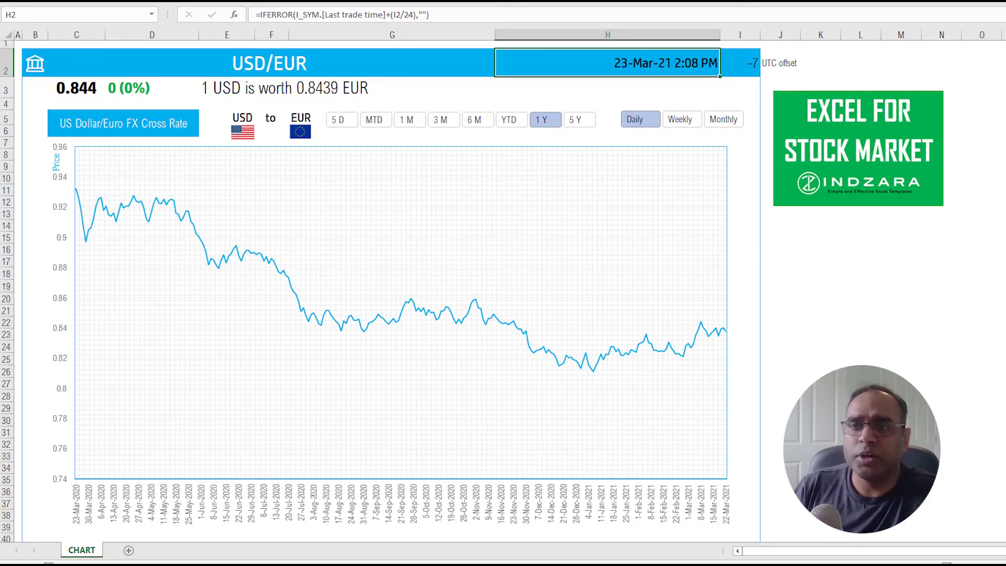
left_click(739, 63)
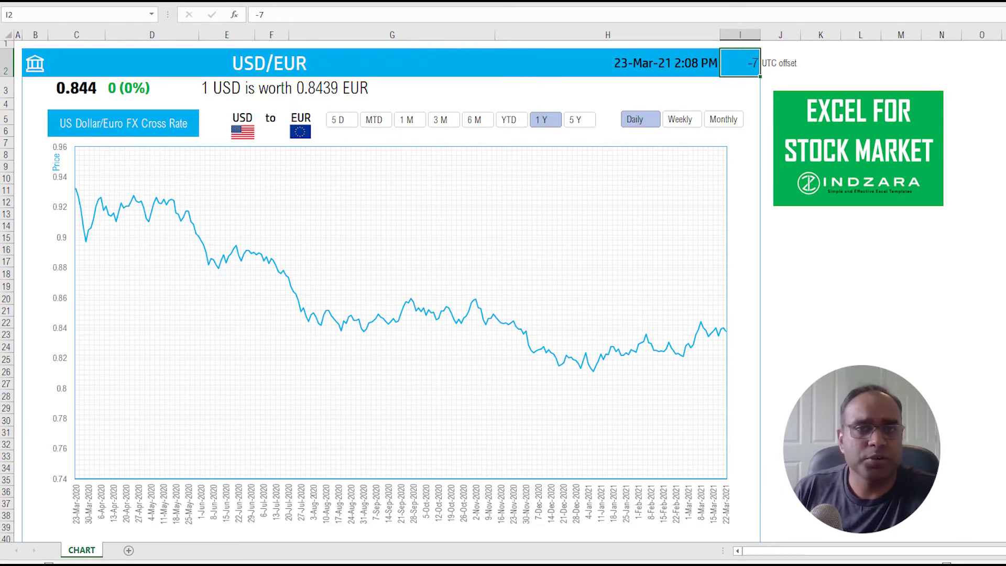
left_click(105, 63)
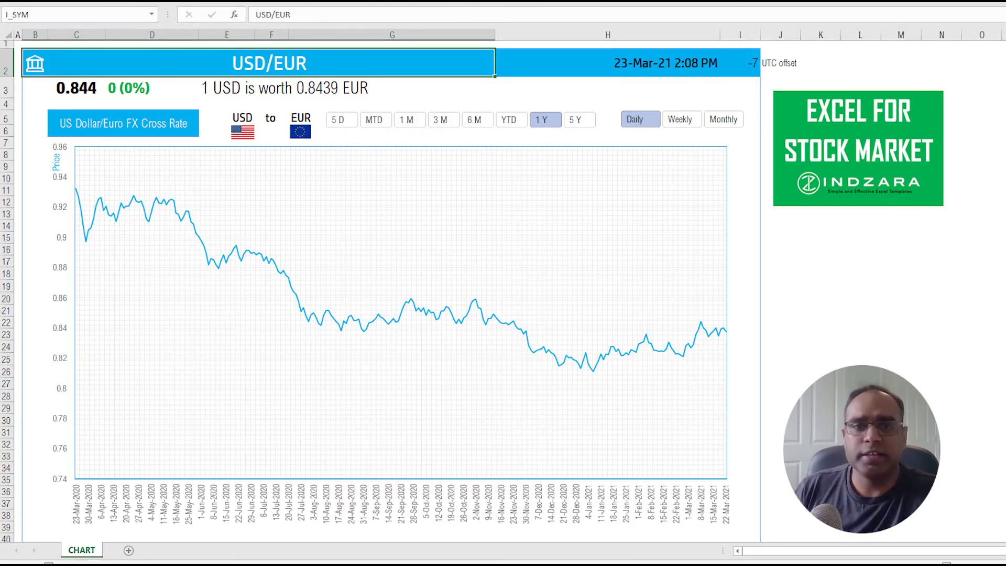
Step: Enter USD/JPY as the currency pair so the dashboard quotes US Dollar/Japanese Yen at 108.6
type("USD")
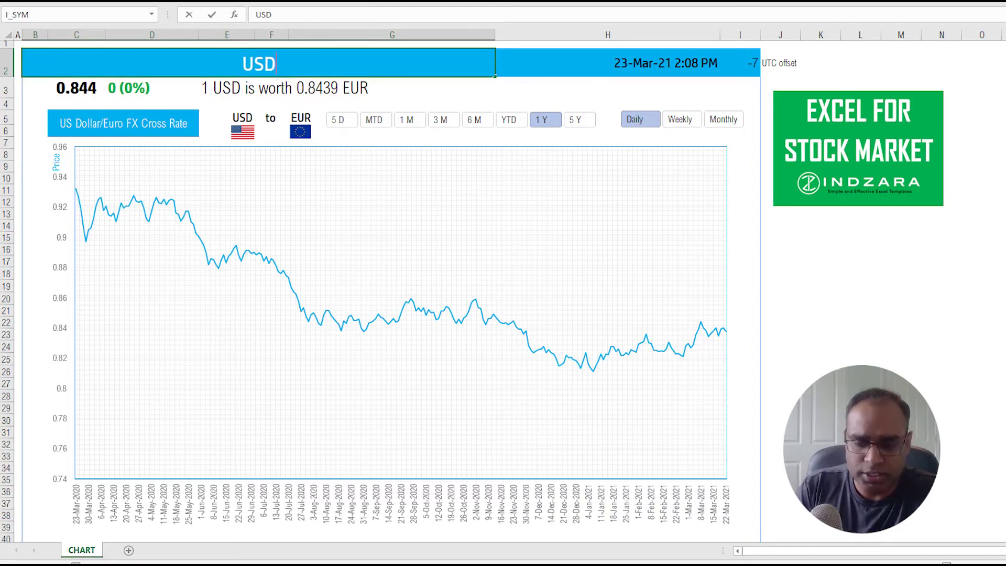
type("/JPY")
key("Return")
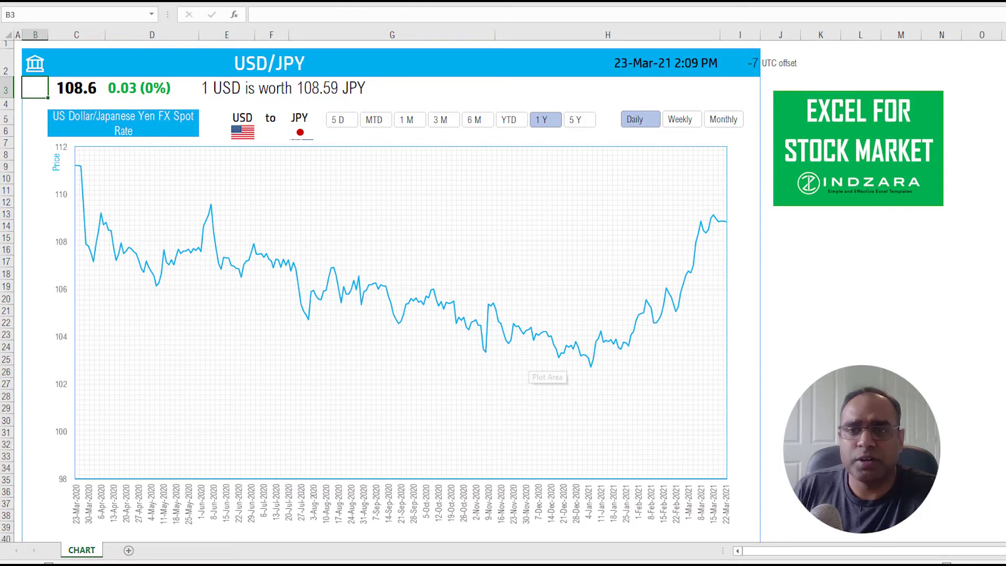
Step: Try the 6M, 5Y, weekly and monthly chart views, then settle on year-to-date daily USD/JPY prices
left_click(509, 119)
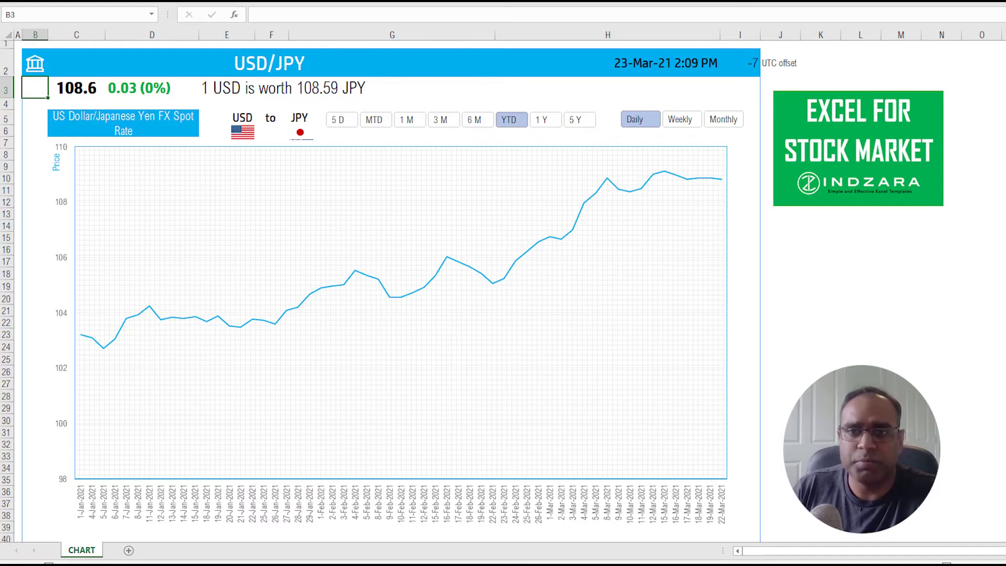
left_click(474, 120)
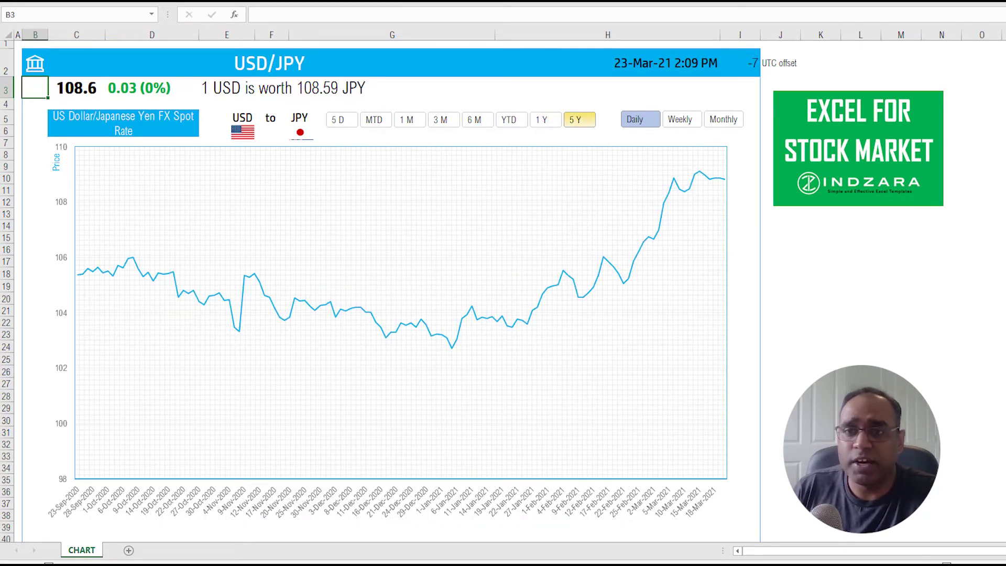
left_click(579, 119)
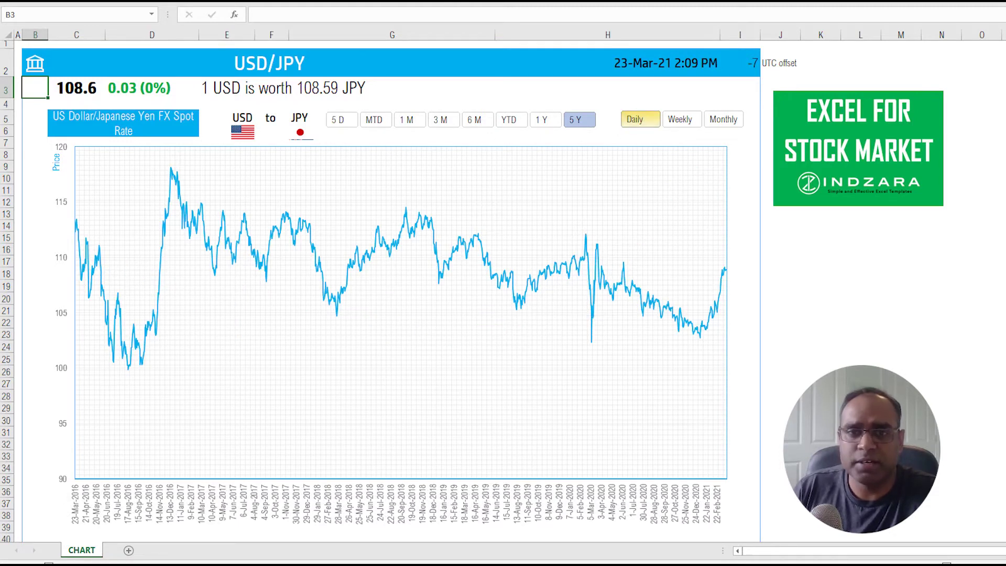
left_click(679, 119)
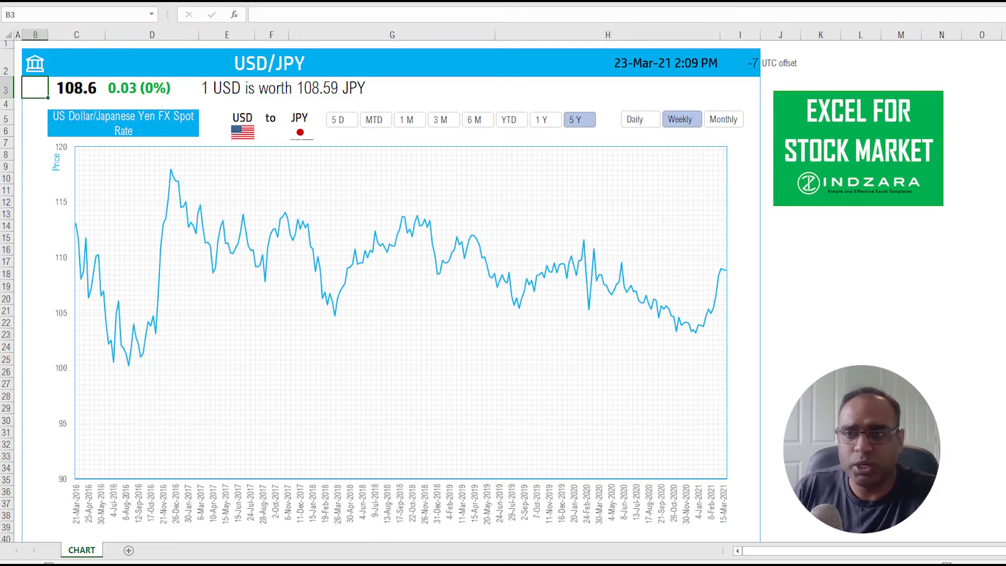
left_click(723, 119)
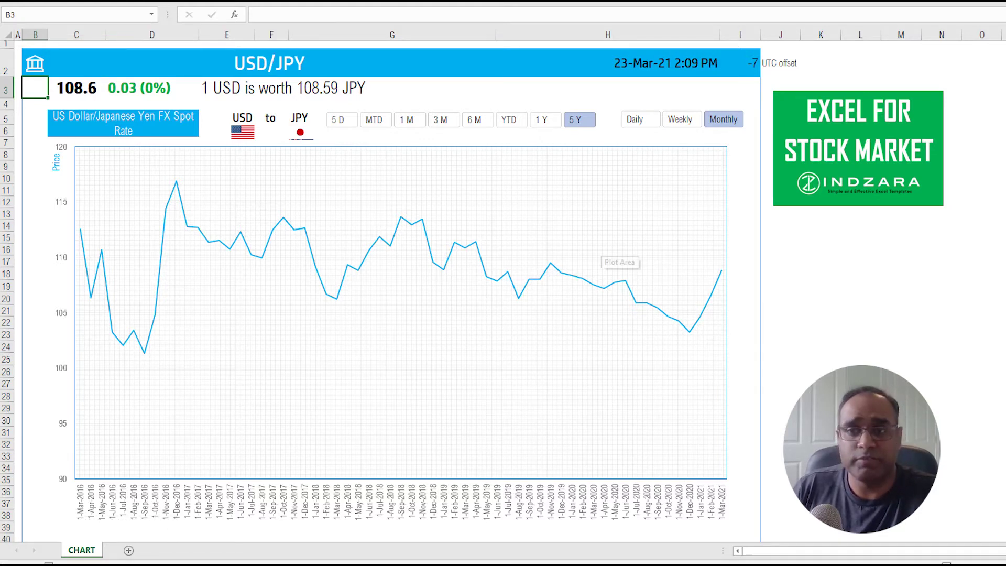
left_click(639, 119)
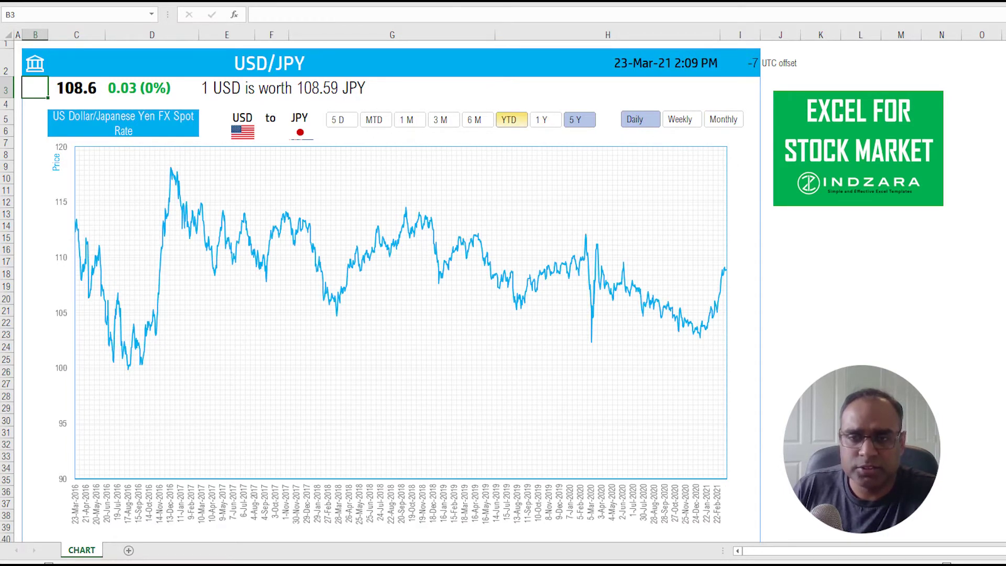
left_click(508, 119)
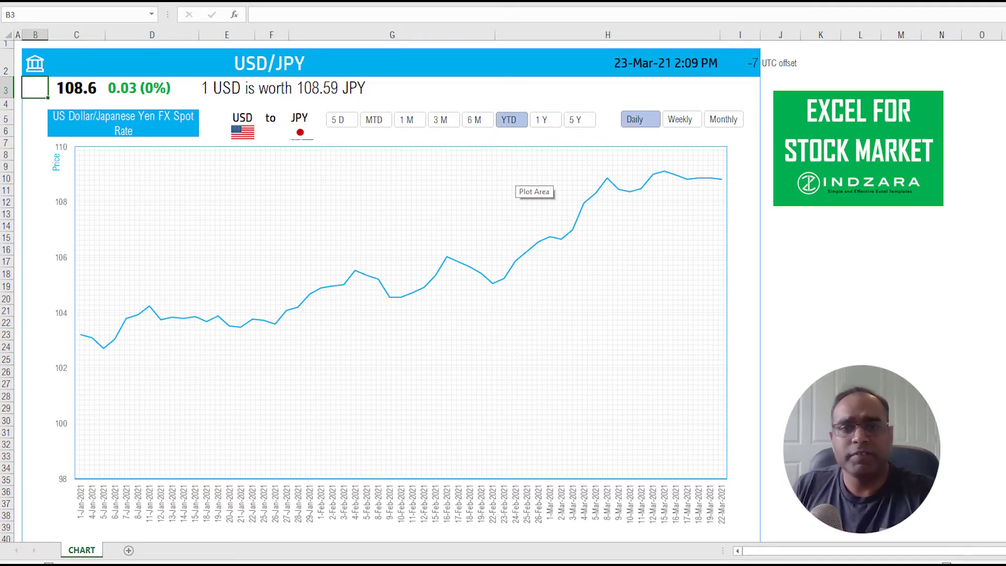
Step: Inspect the formula behind the 1 USD rate sentence in row 3, then unhide the HELP sheet
left_click(271, 88)
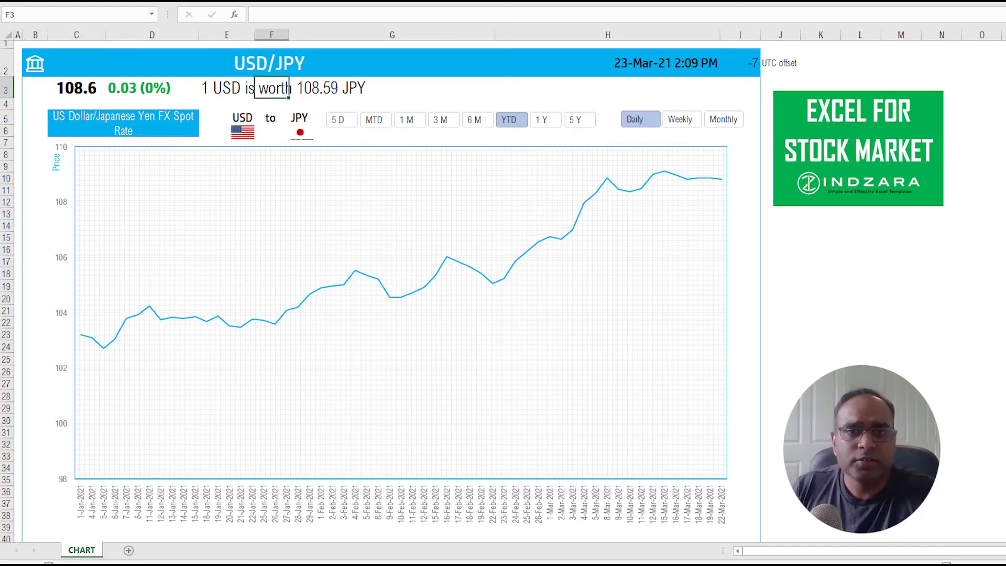
left_click(226, 88)
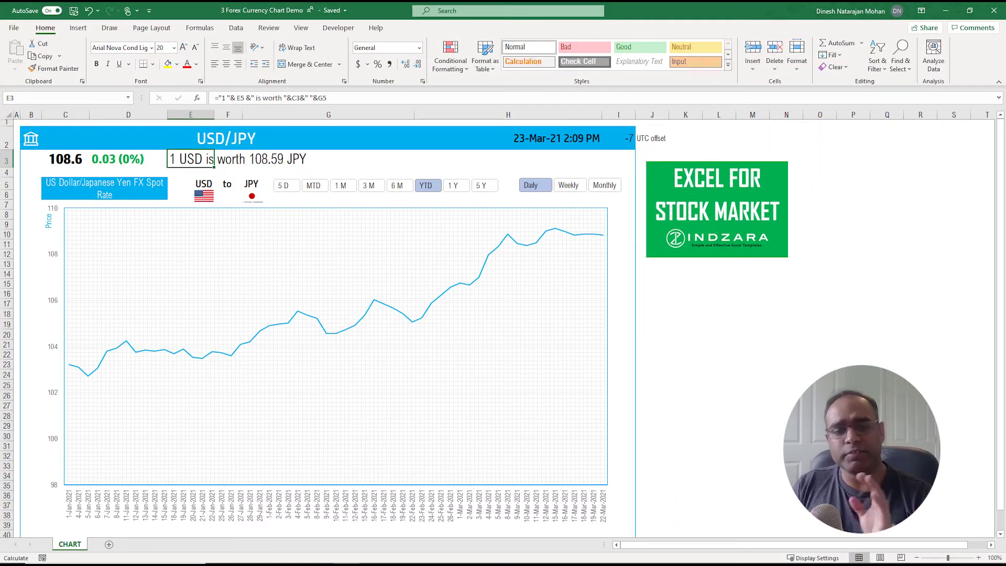
right_click(79, 545)
left_click(105, 521)
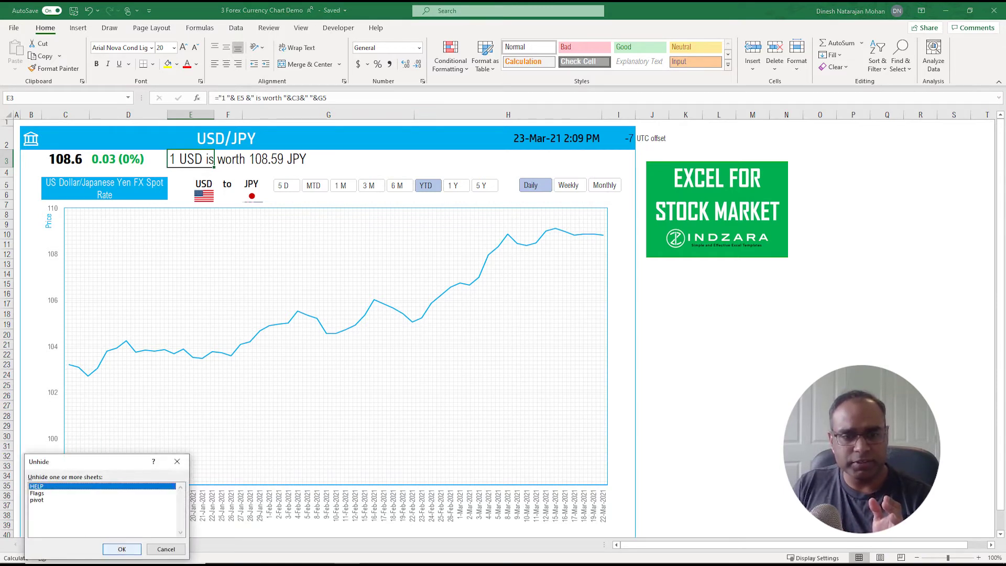
key("Return")
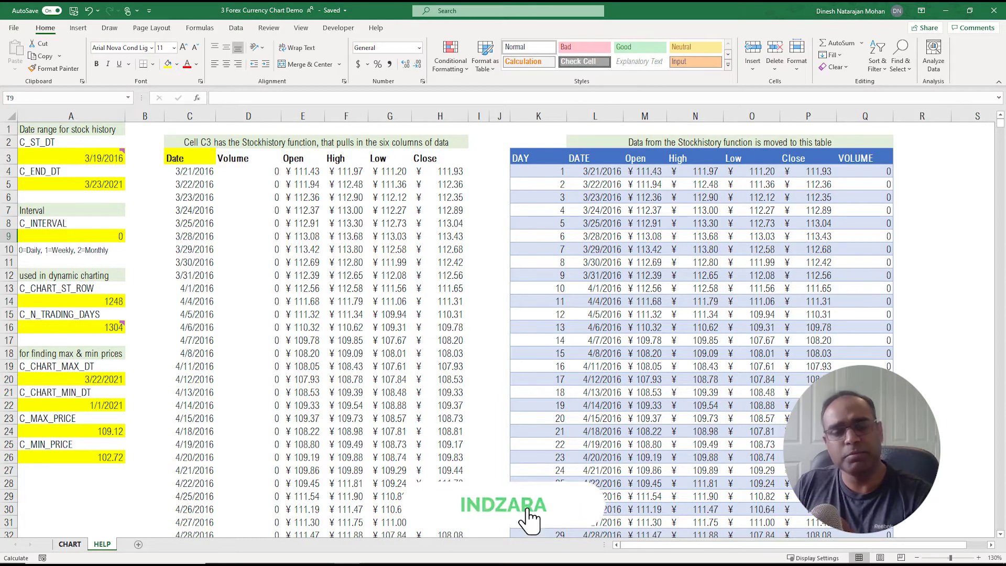
Step: Go back to the CHART sheet showing the USD/JPY year-to-date daily chart at 108.6
left_click(70, 544)
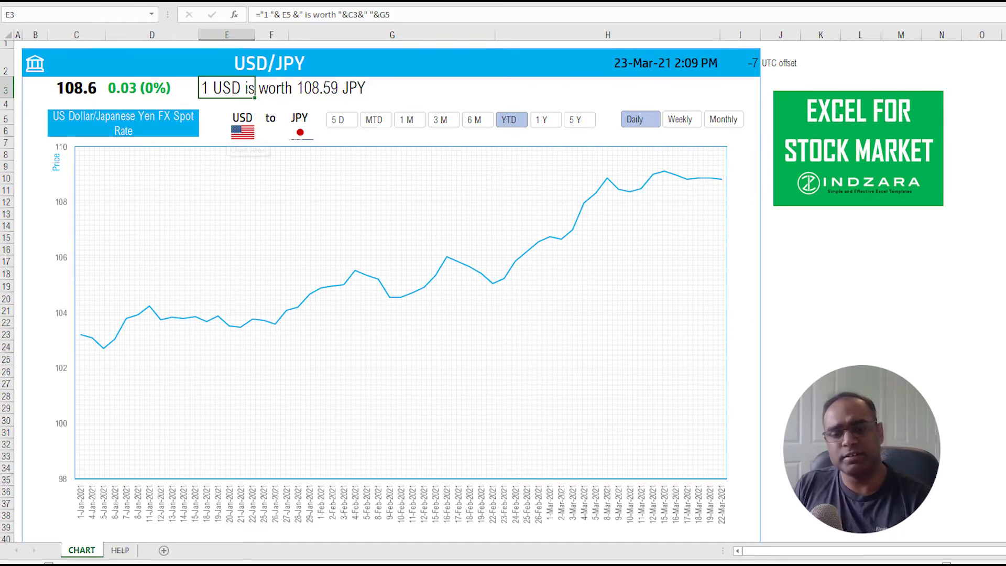
Step: Change the title's currency pair to USD/AUD, giving a US Dollar/Australian Dollar rate of 1.312
scroll(241, 142, "up", 4)
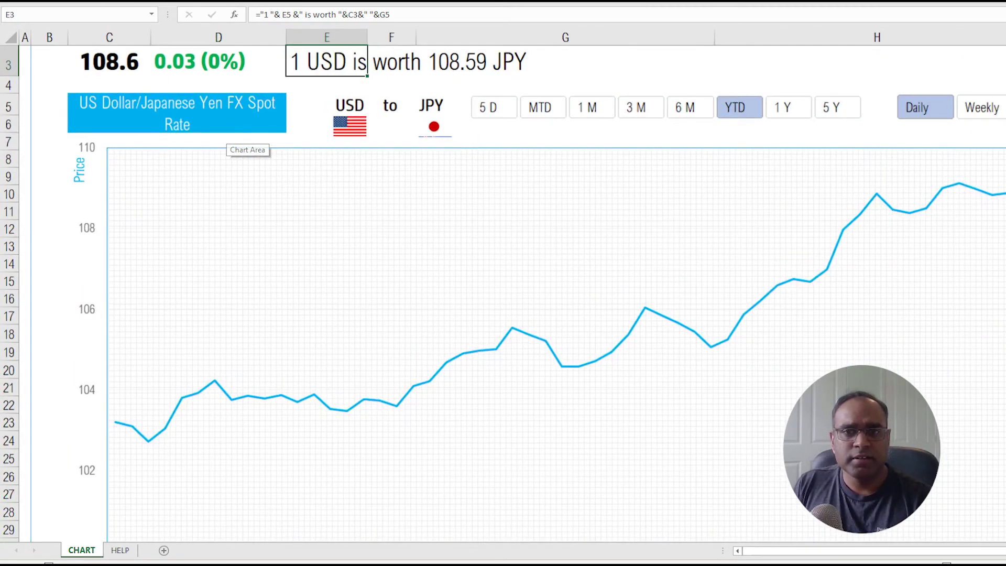
scroll(241, 142, "up", 3)
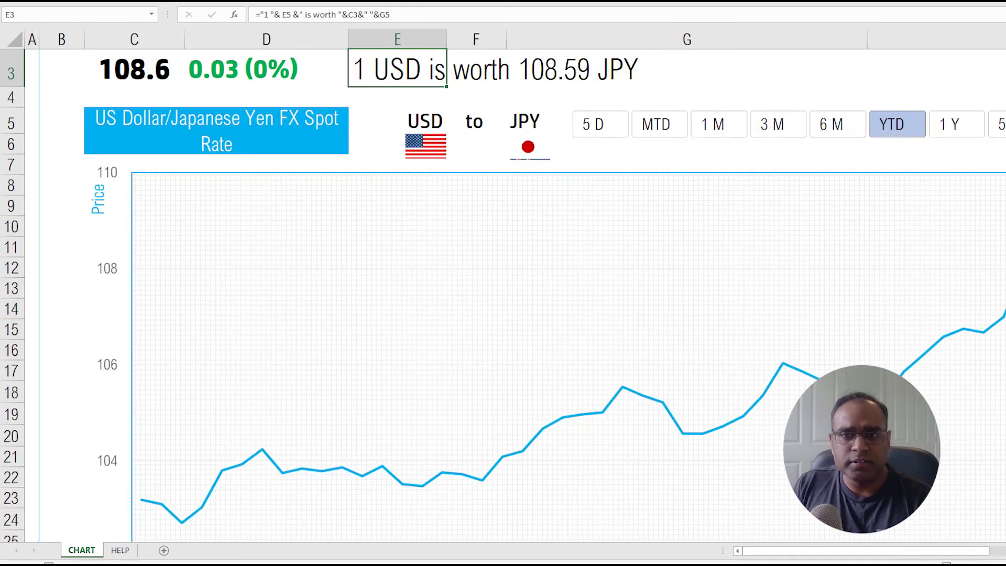
left_click(472, 88)
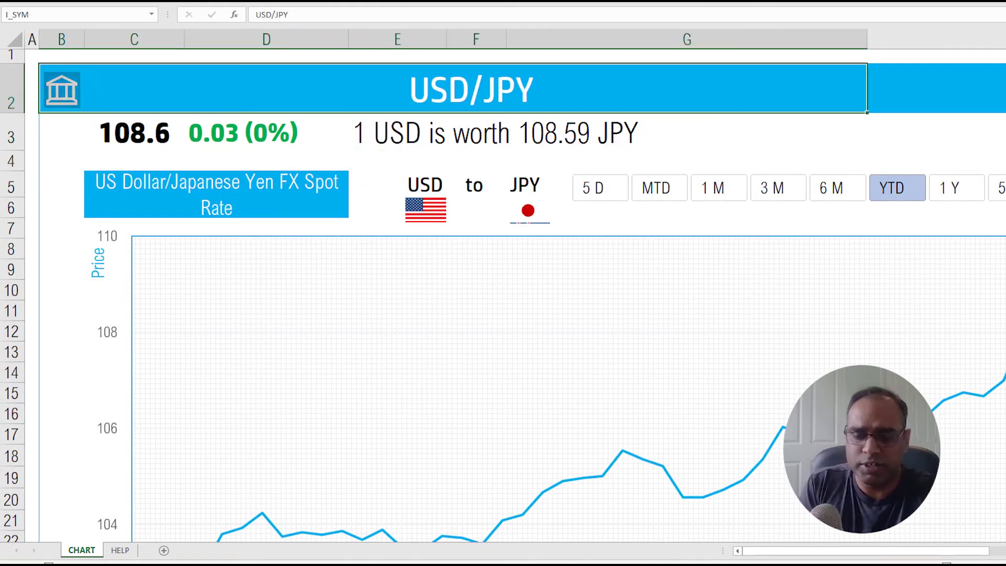
type("USD")
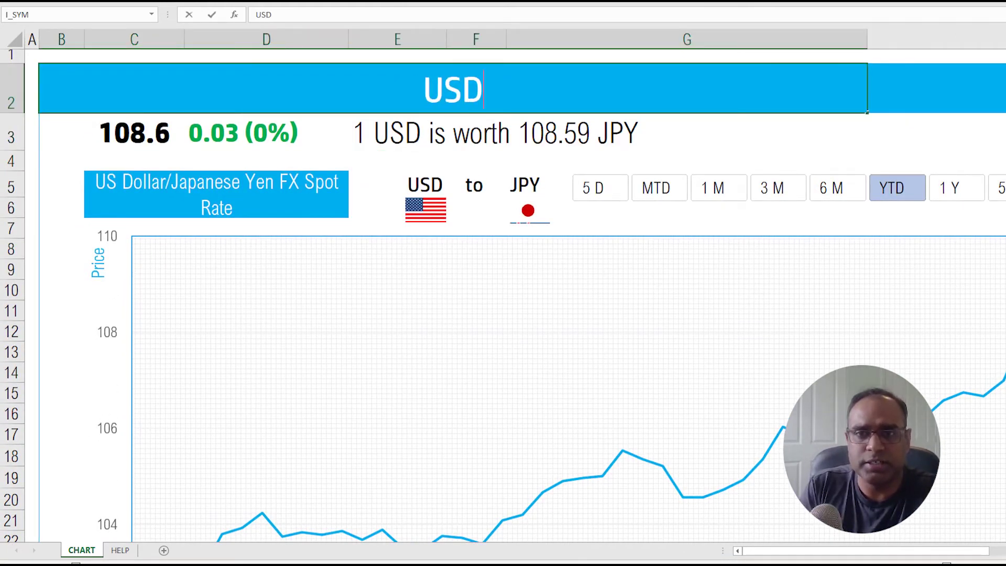
type("/AUD")
key("Return")
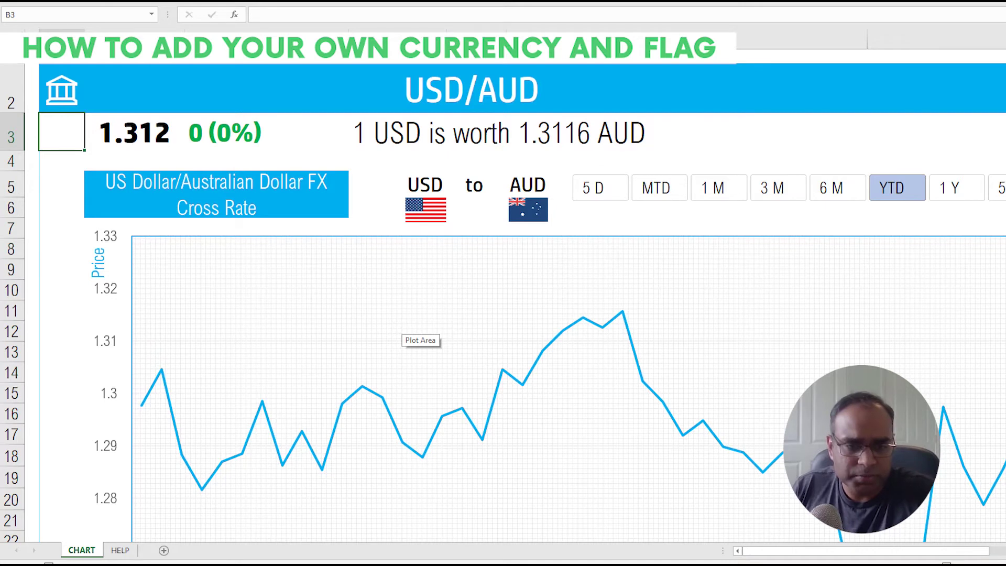
Step: Unhide the Flags sheet and select the empty cells below Australia's flag and its AUD code
right_click(120, 550)
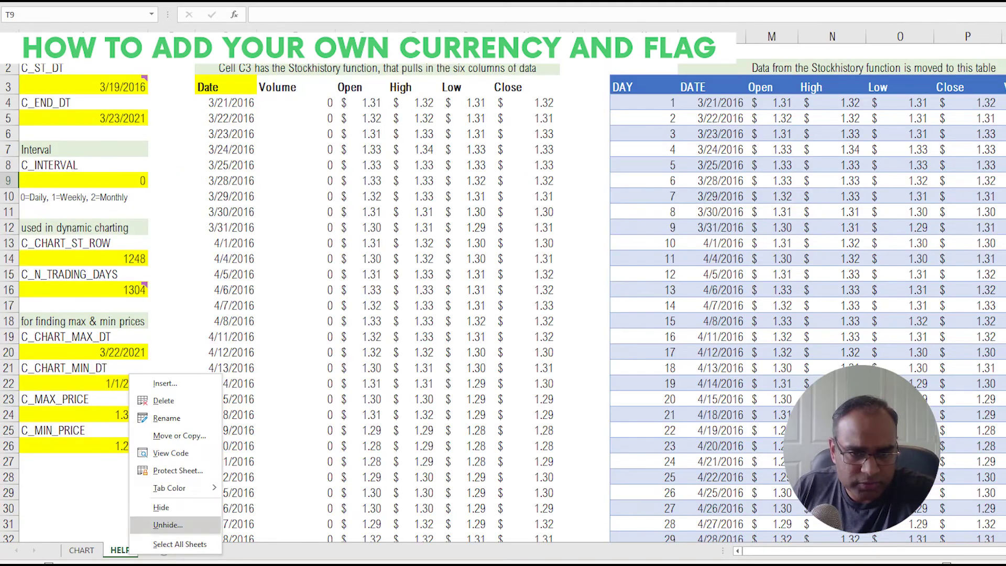
left_click(168, 525)
left_click(182, 555)
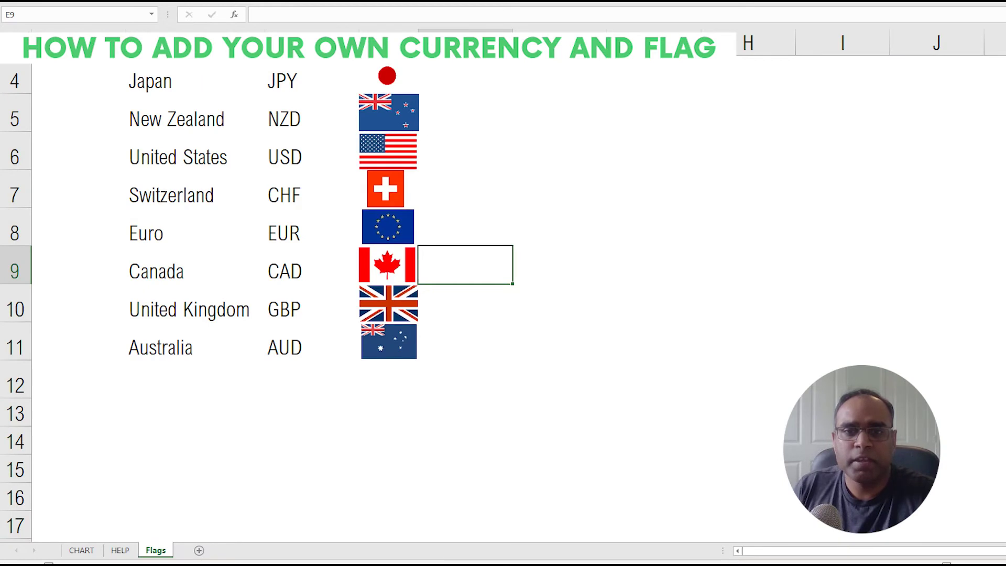
left_click(388, 385)
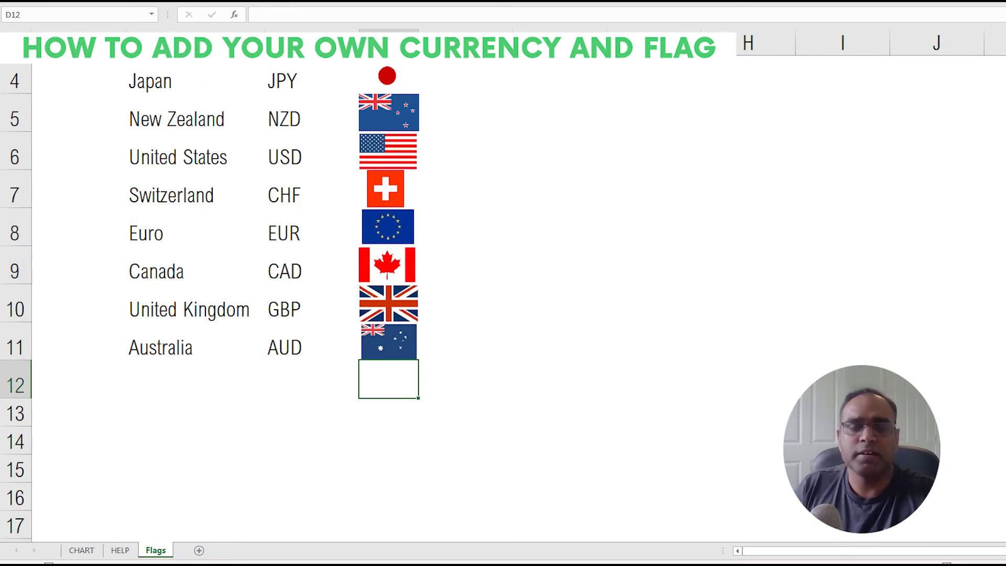
scroll(388, 262, "up", 1)
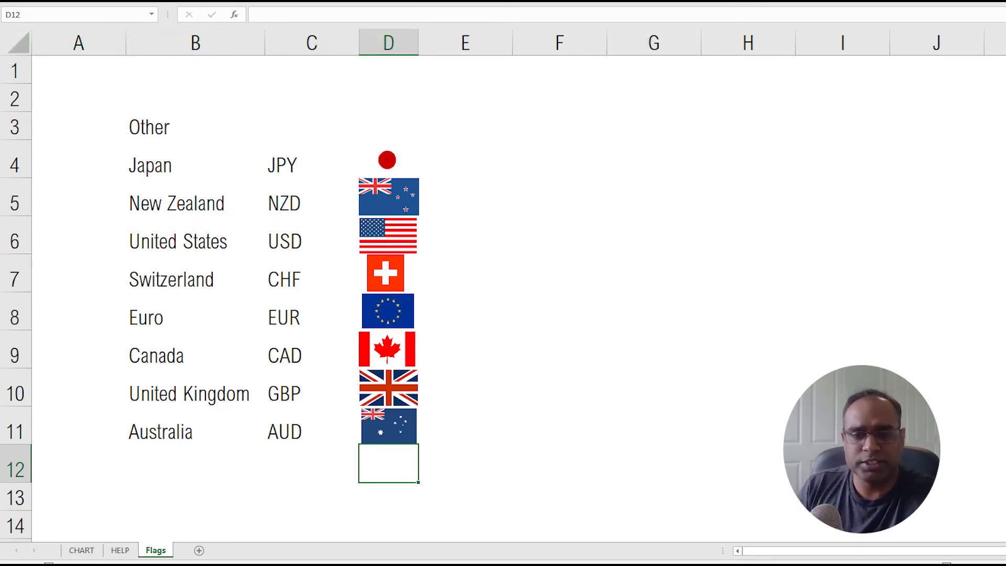
left_click(311, 463)
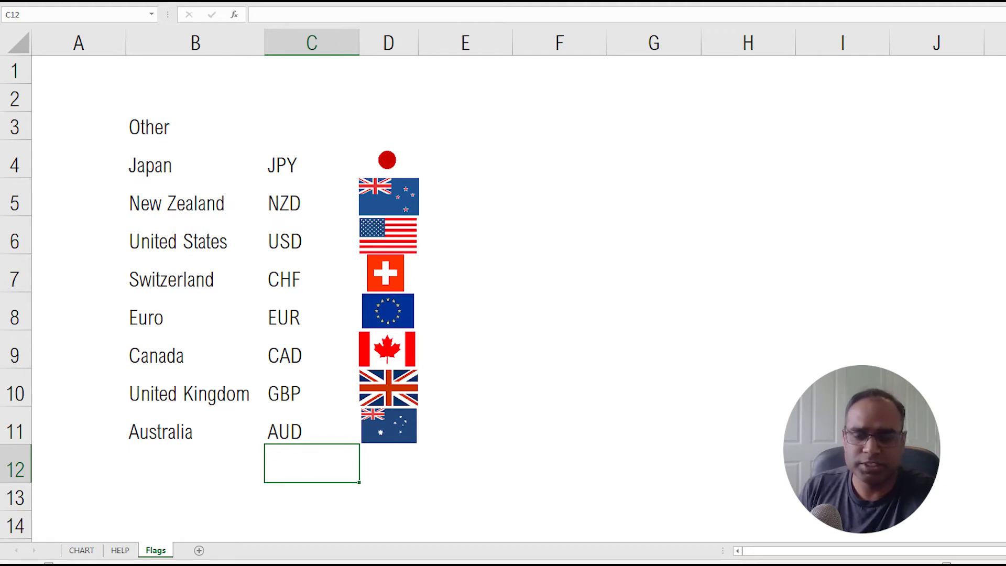